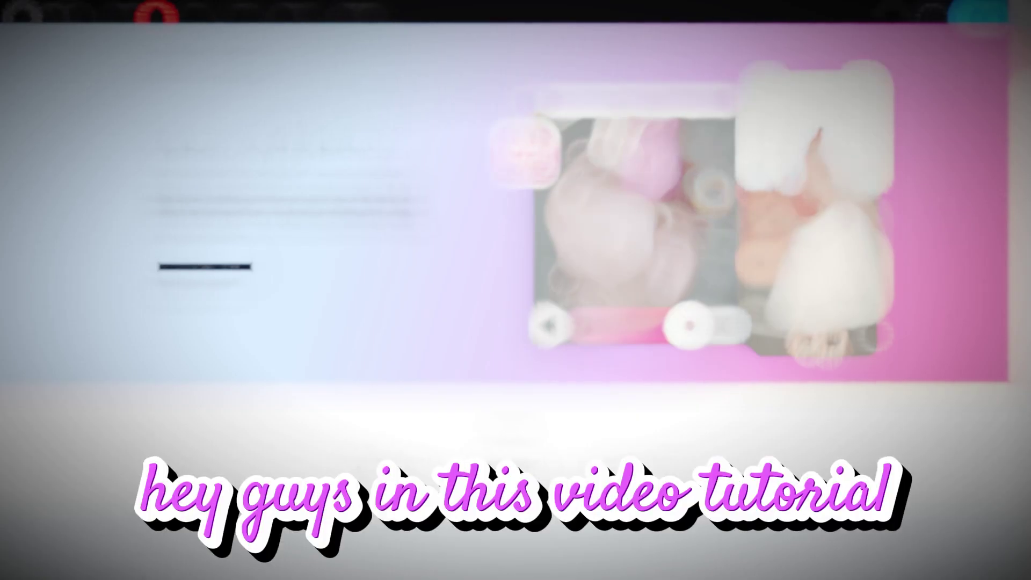
Open the CapCut website's sign-up form with Email and Password fields
mouse_move(249, 32)
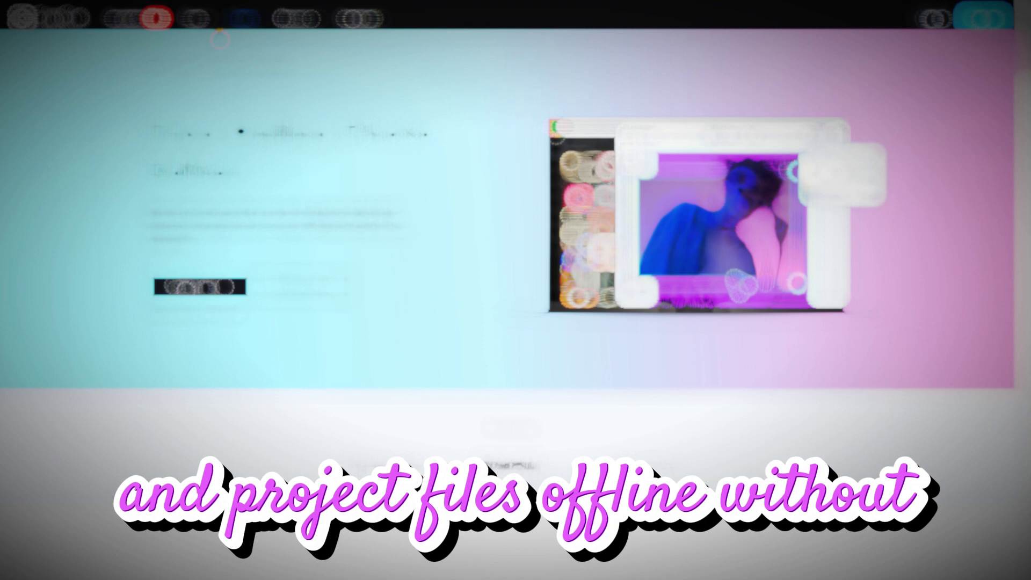
mouse_move(193, 21)
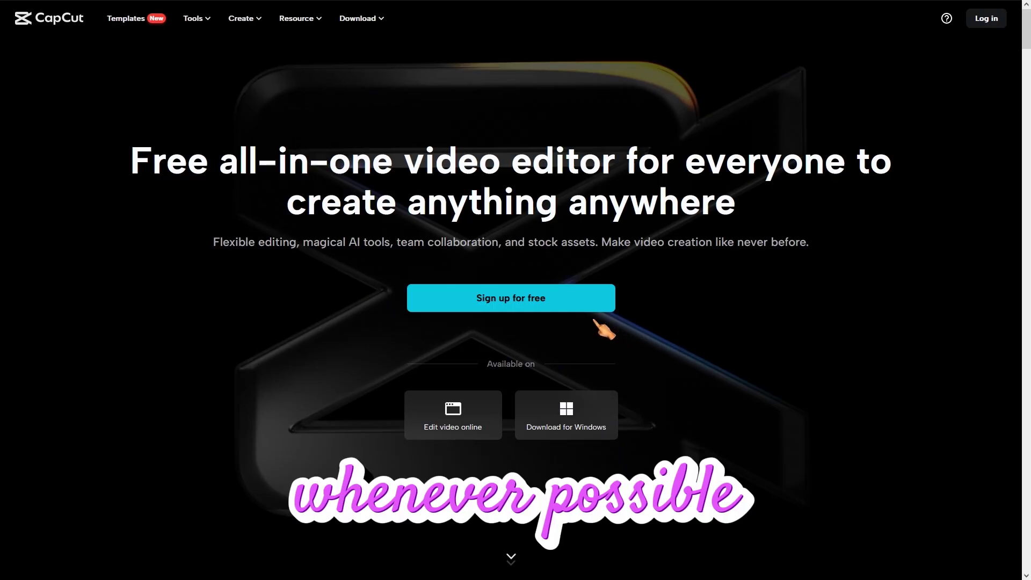
left_click(540, 306)
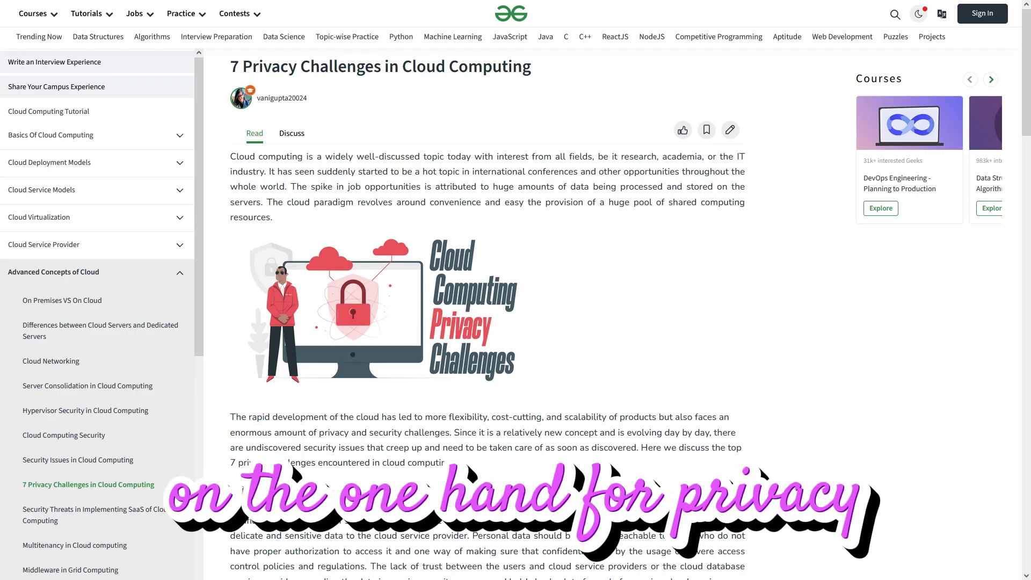
scroll(866, 367, "down", 5)
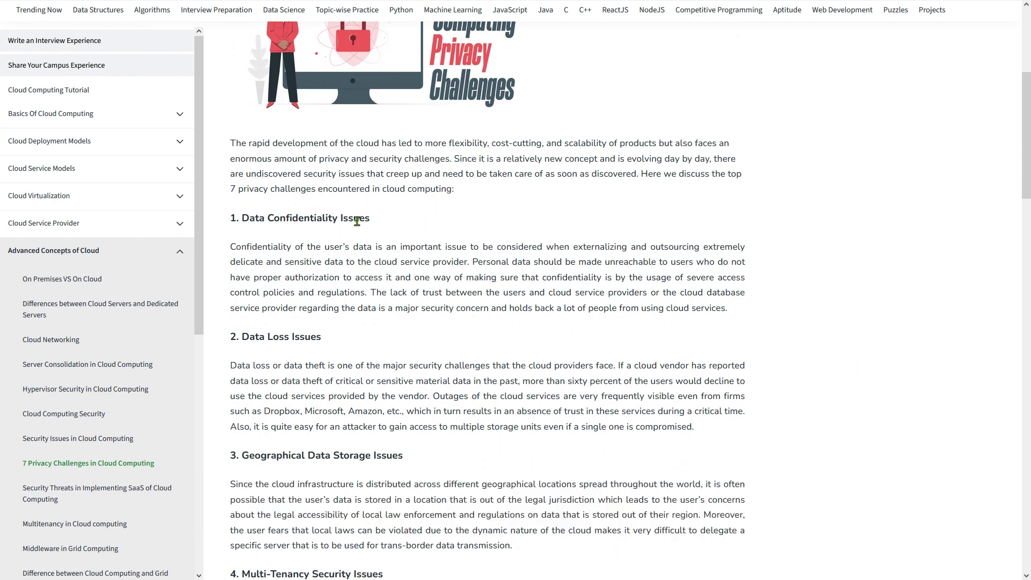
triple_click(357, 220)
scroll(866, 321, "down", 4)
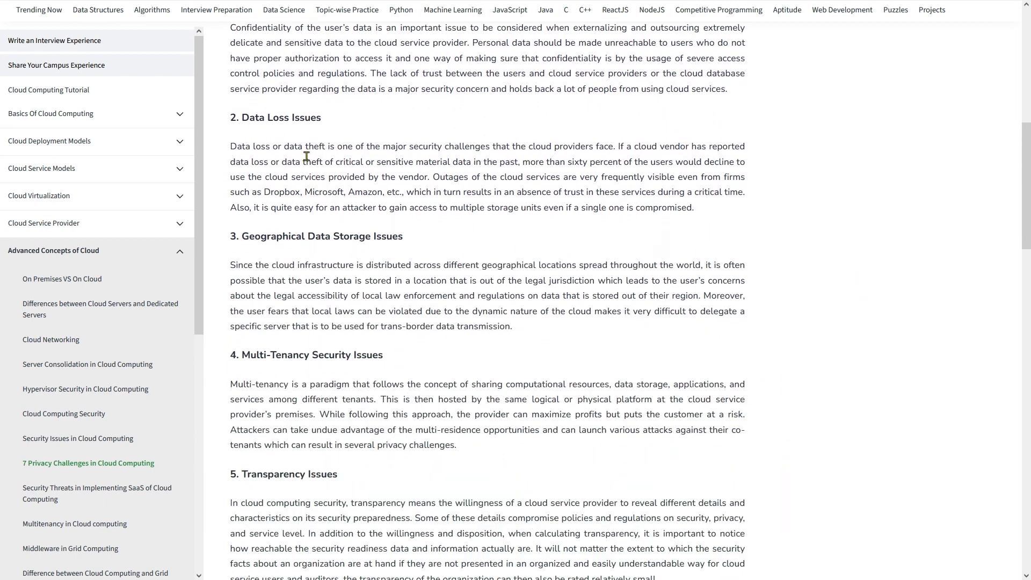
scroll(870, 302, "down", 2)
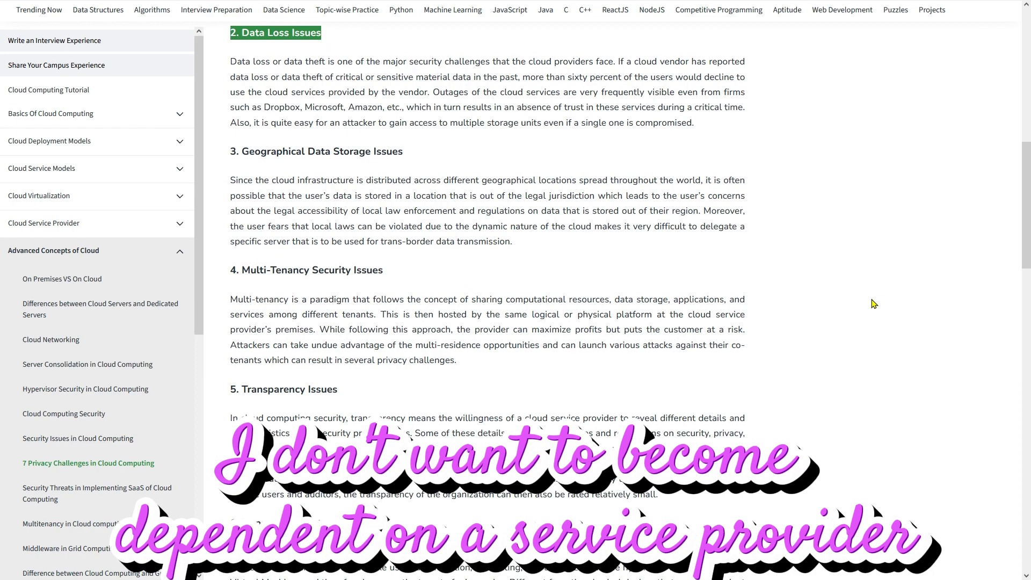
scroll(873, 303, "down", 5)
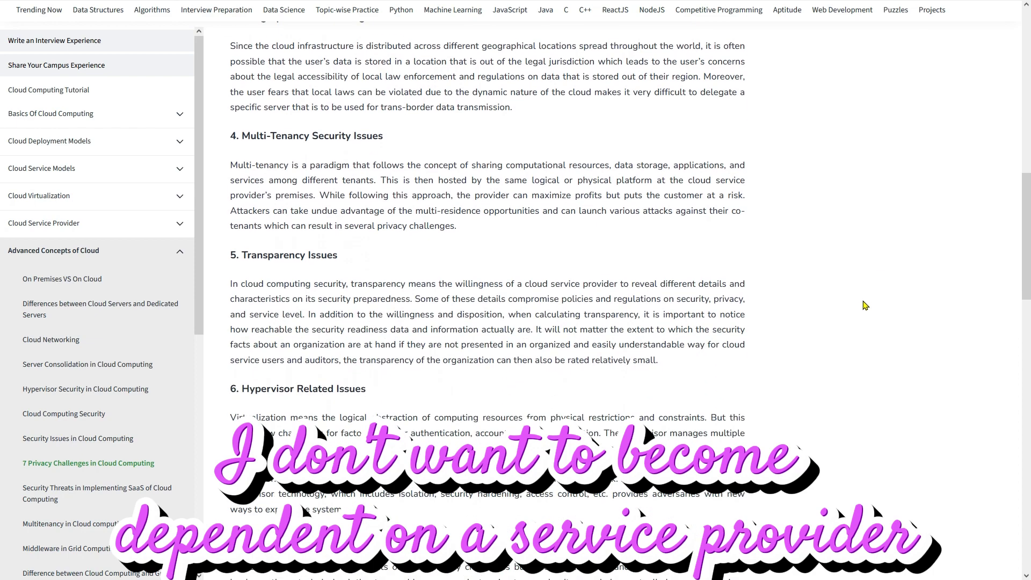
scroll(861, 305, "down", 3)
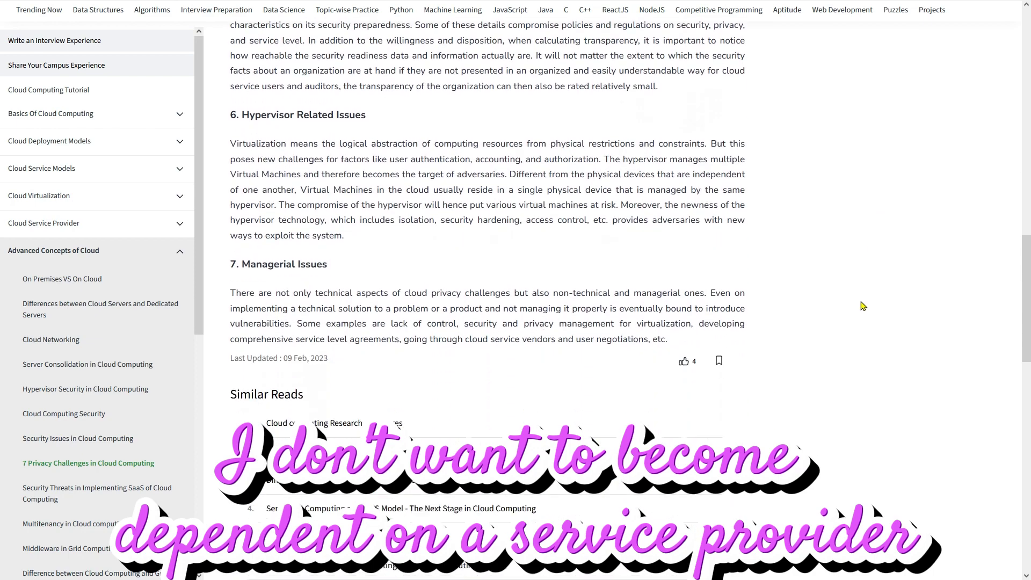
scroll(866, 305, "down", 2)
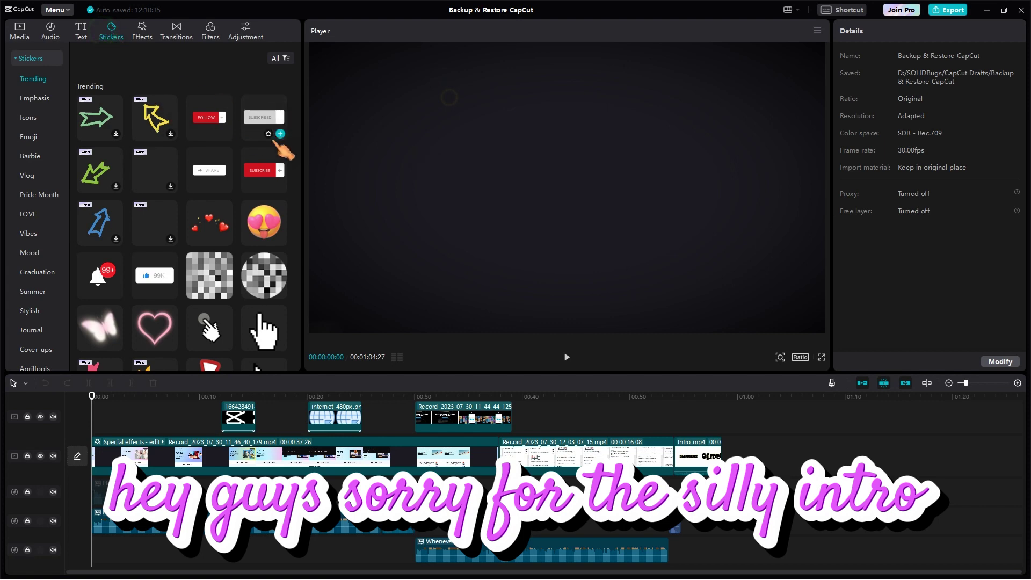
Browse the Stickers and Effects libraries, then scroll the Trending and Overlay transitions
scroll(275, 140, "down", 10)
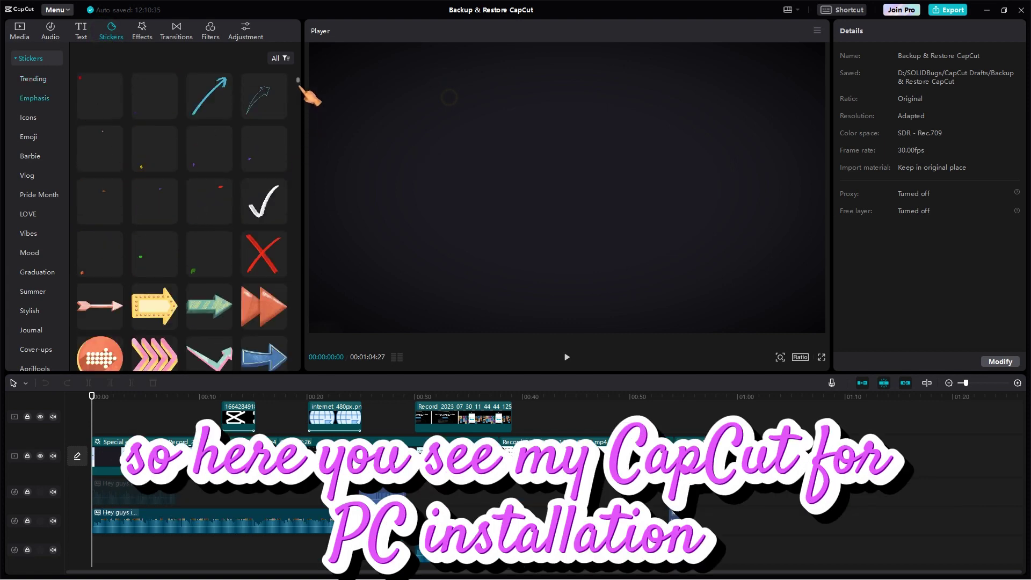
left_click_drag(299, 83, 294, 269)
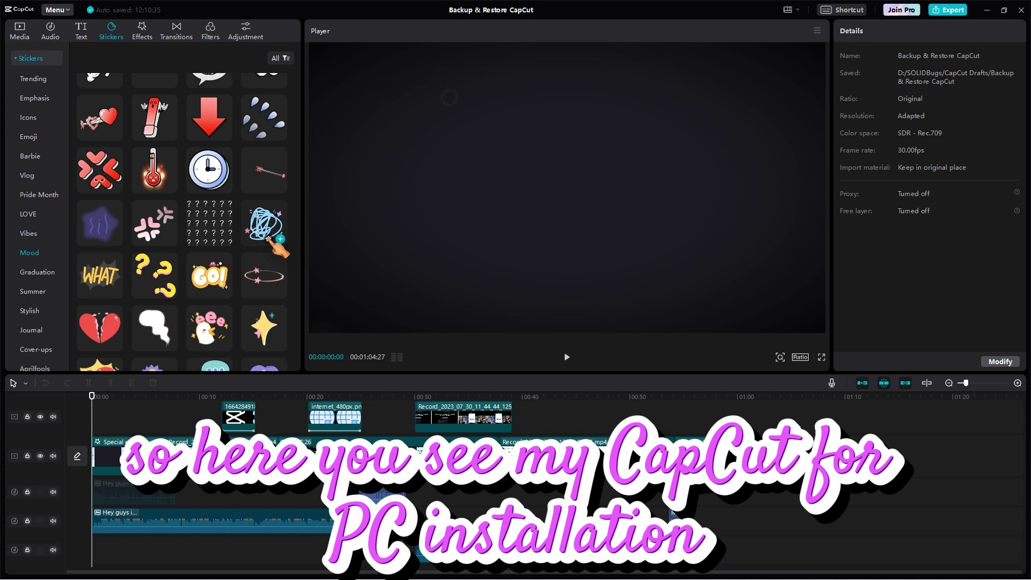
scroll(275, 245, "down", 5)
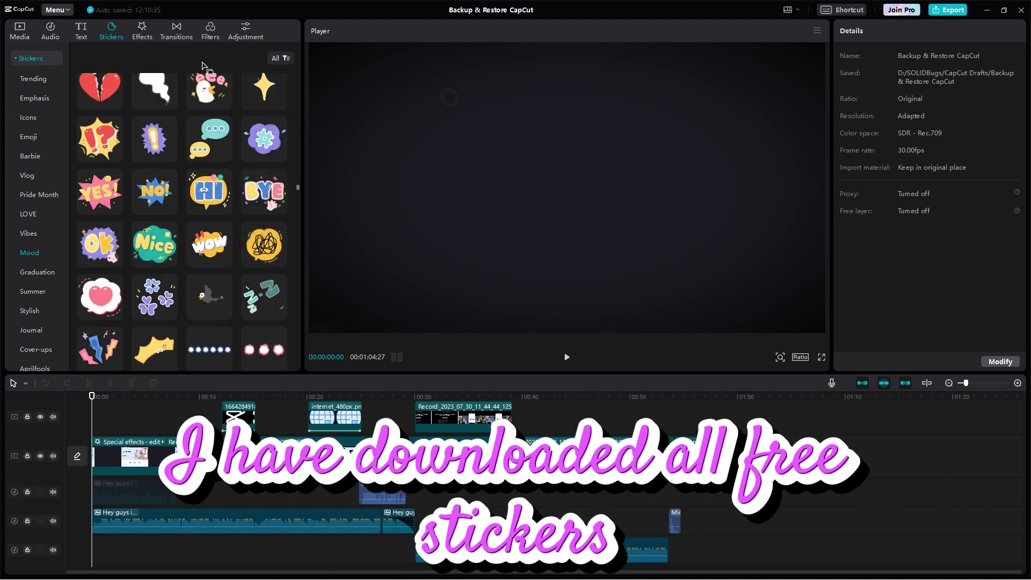
left_click(142, 30)
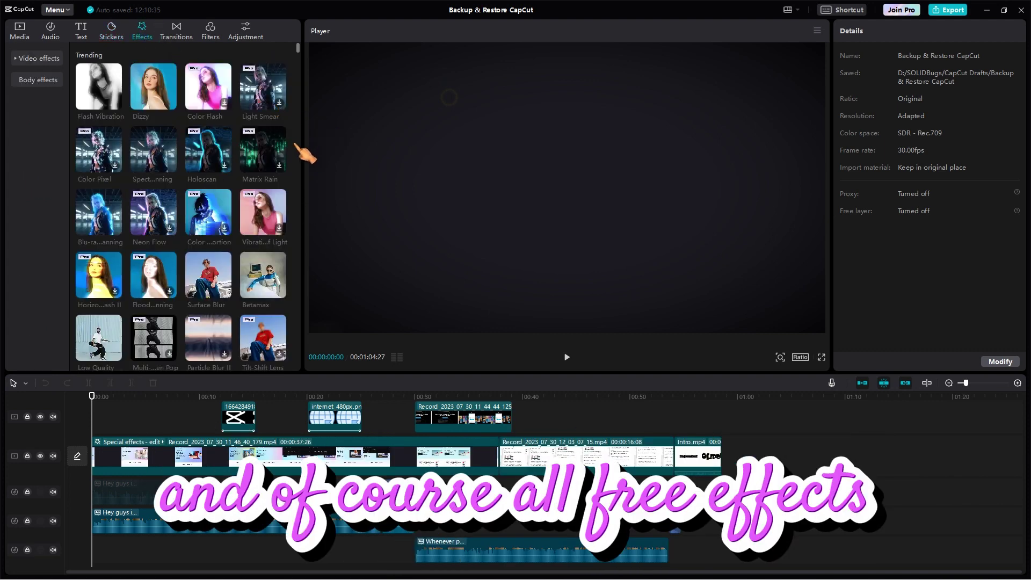
scroll(295, 145, "down", 10)
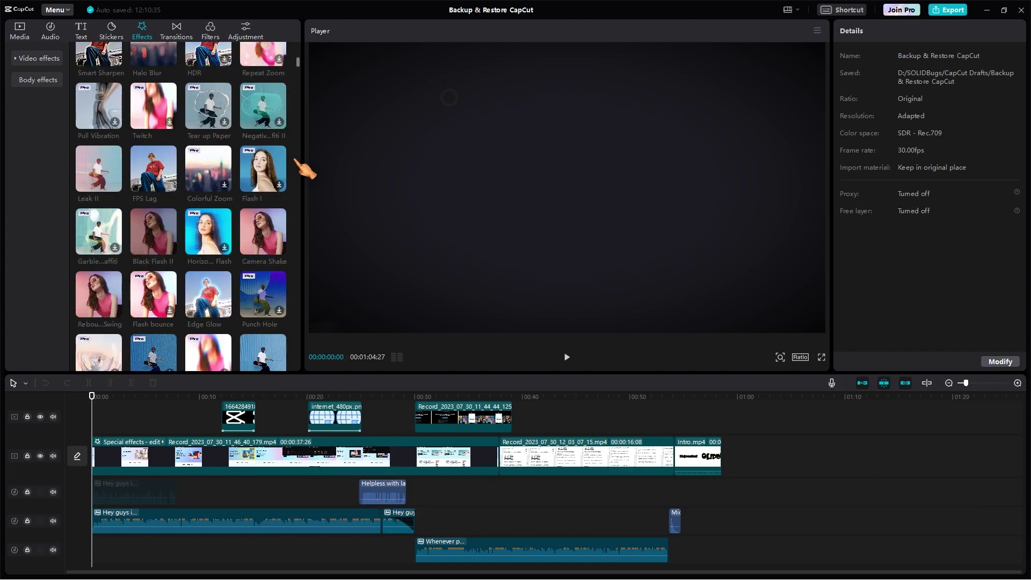
scroll(296, 161, "down", 4)
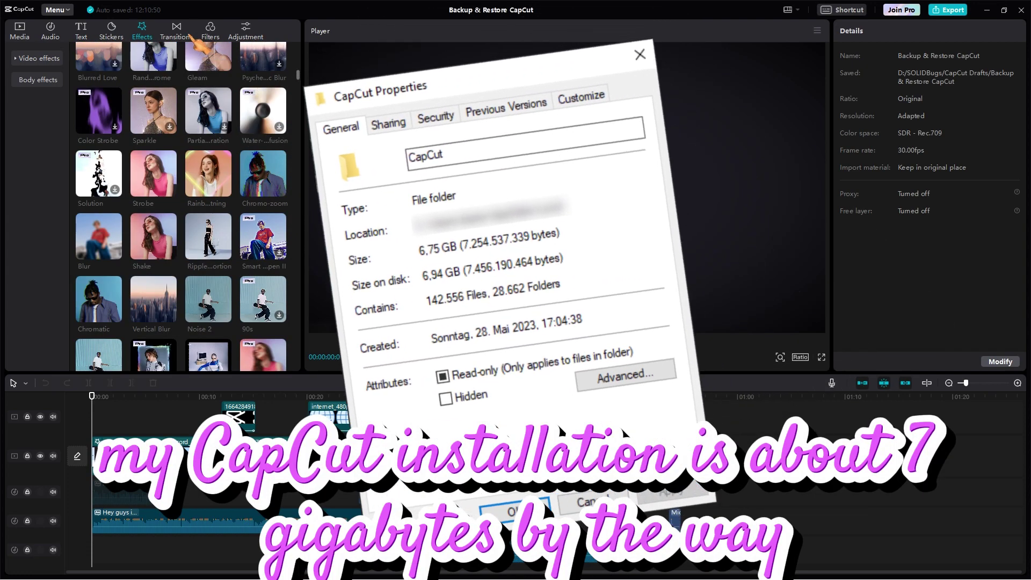
left_click(176, 31)
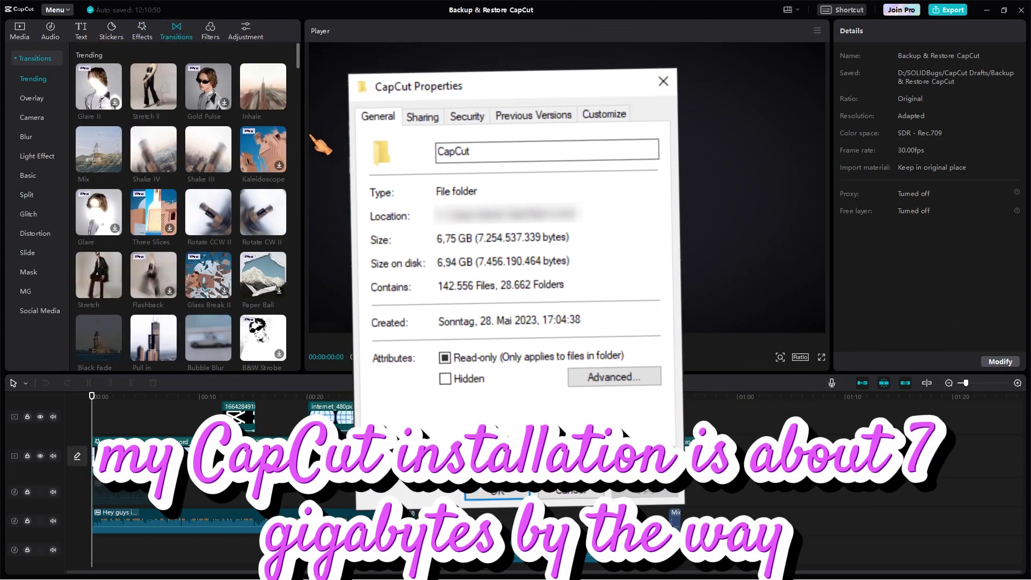
scroll(305, 142, "down", 6)
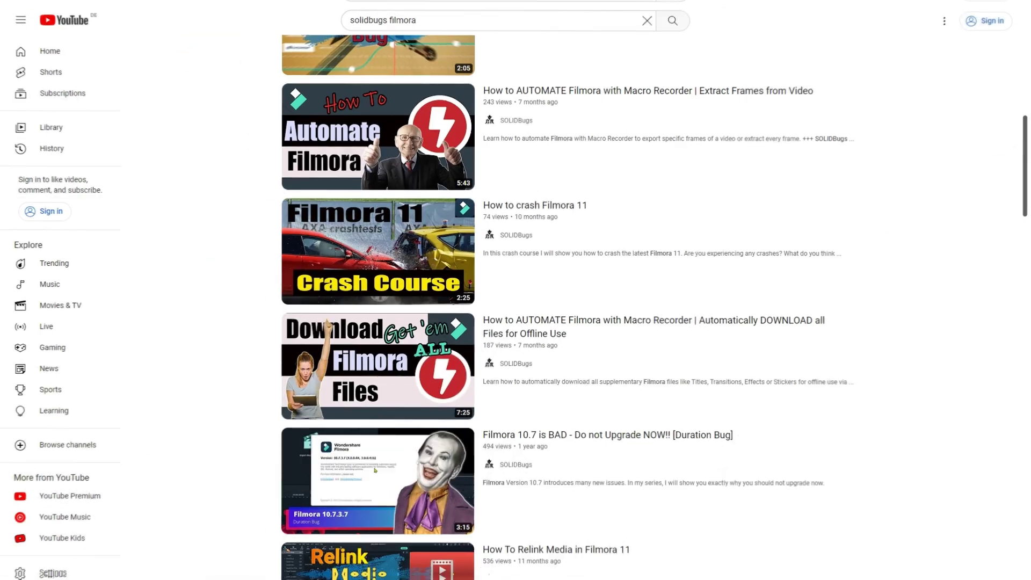
Scroll the 'solidbugs filmora' results and play 'How to AUTOMATE Filmora with Macro Recorder'
scroll(939, 180, "up", 9)
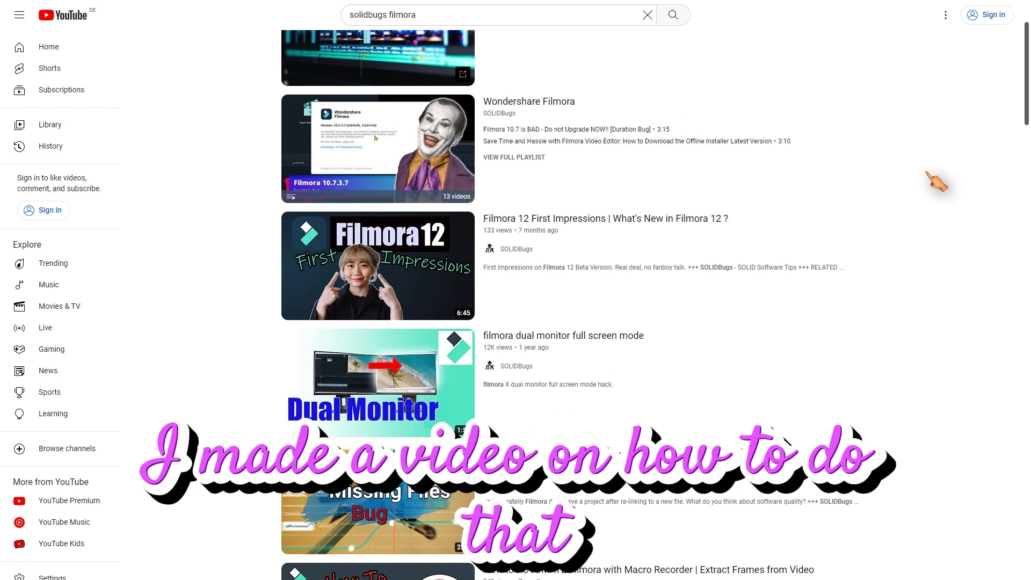
scroll(937, 182, "down", 8)
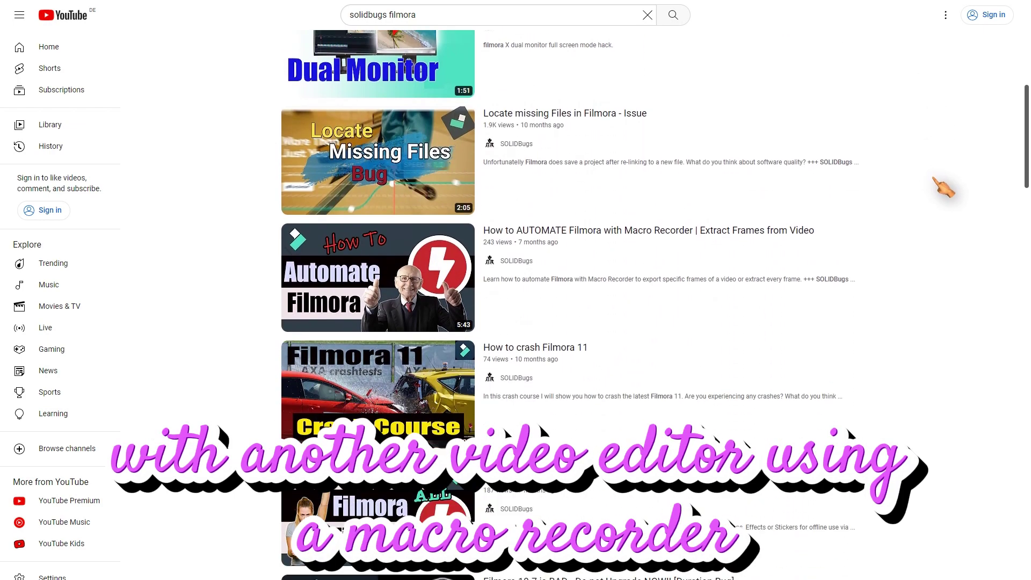
scroll(940, 185, "down", 3)
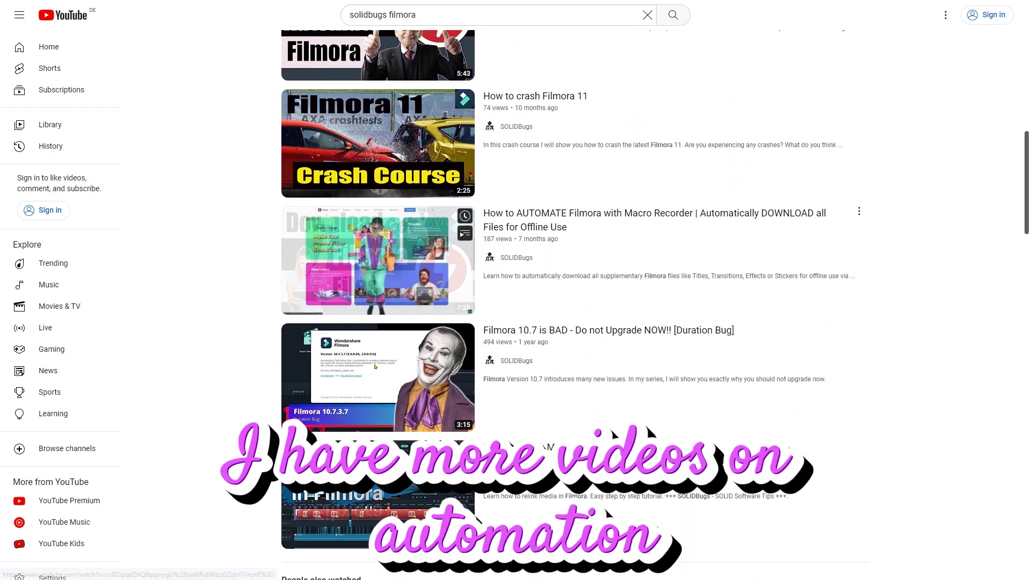
left_click(490, 259)
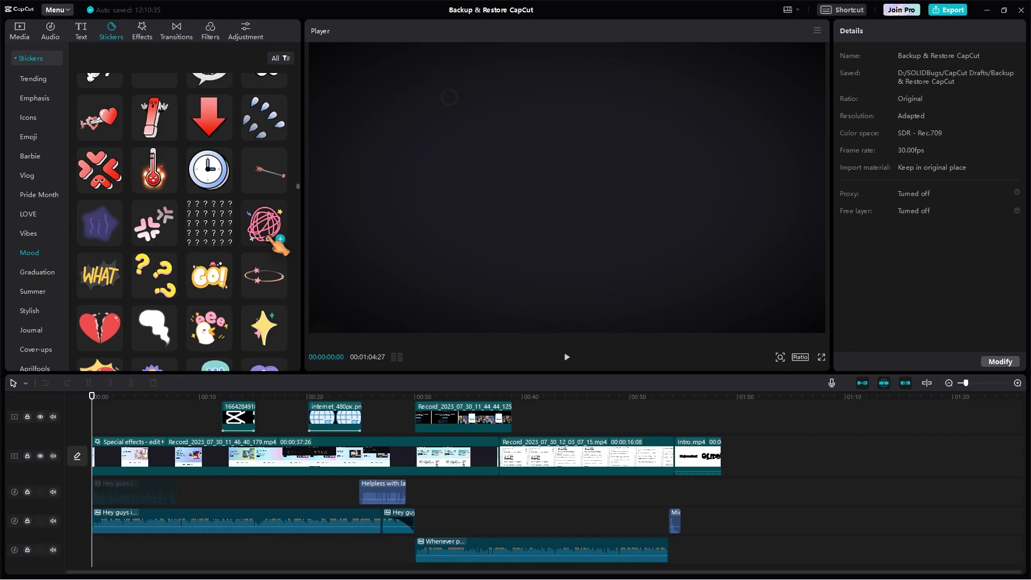
scroll(288, 211, "down", 5)
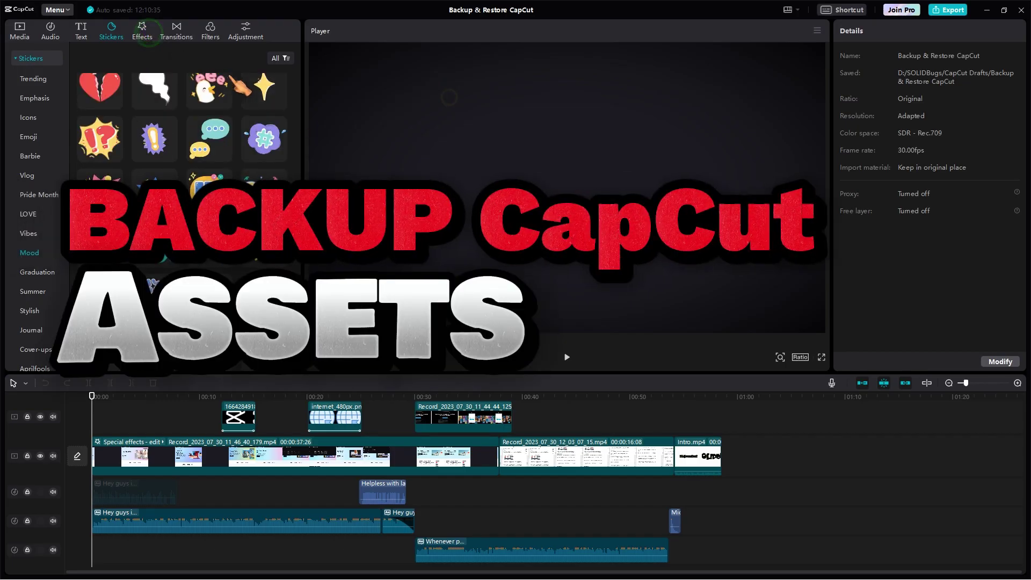
Show CapCut's Effects library, then go to AppData\Local\CapCut and select User Data
left_click(141, 30)
scroll(299, 161, "down", 5)
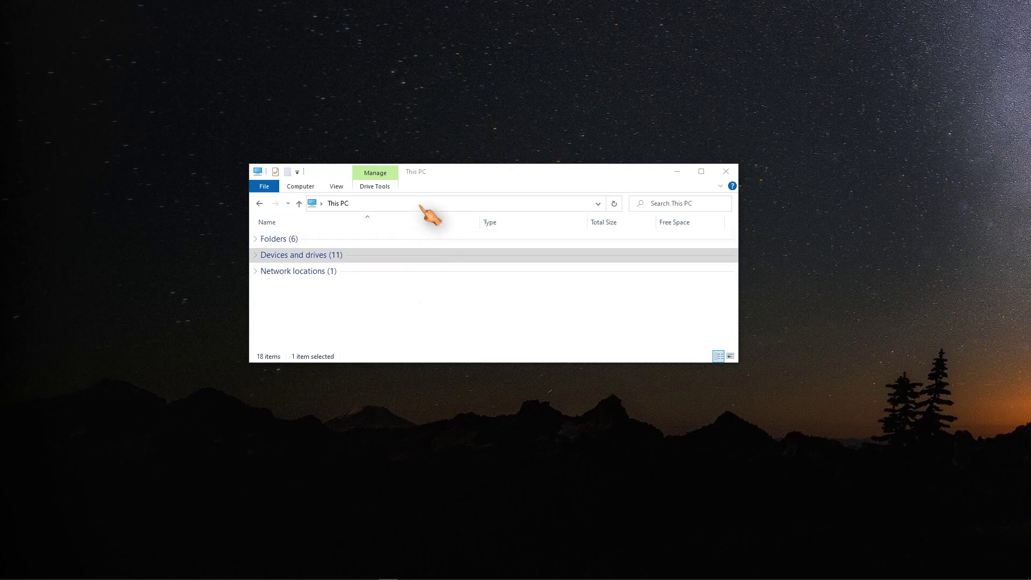
left_click(419, 204)
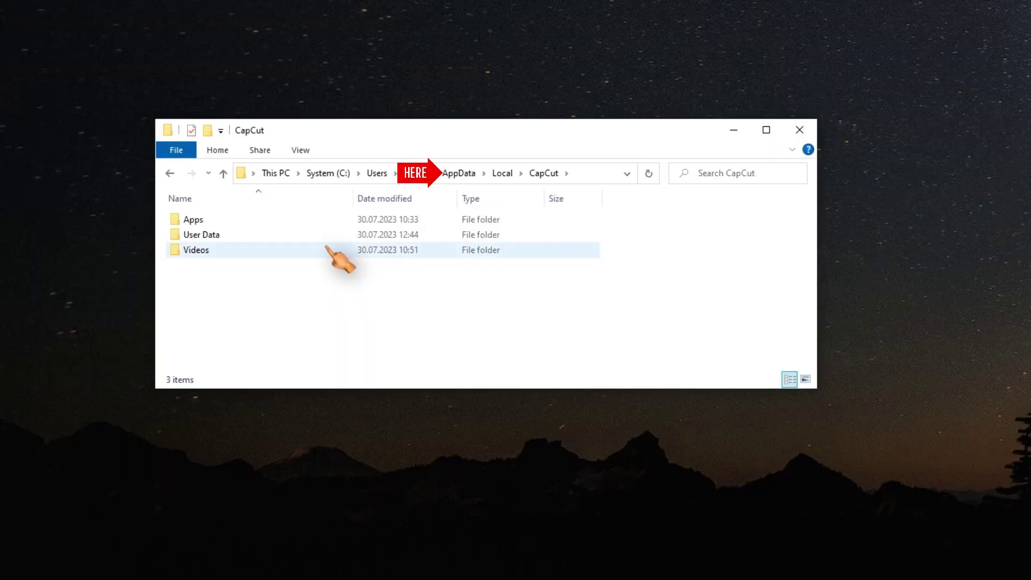
left_click(327, 236)
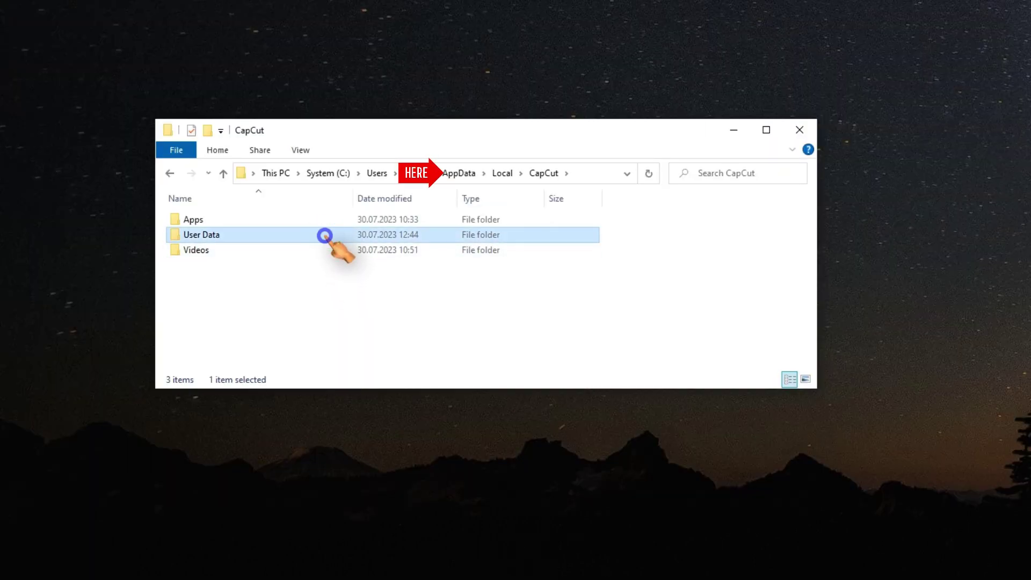
Compress the User Data folder into D:\Tutorial\User Data.zip using 7-Zip's Store level
right_click(325, 235)
mouse_move(412, 297)
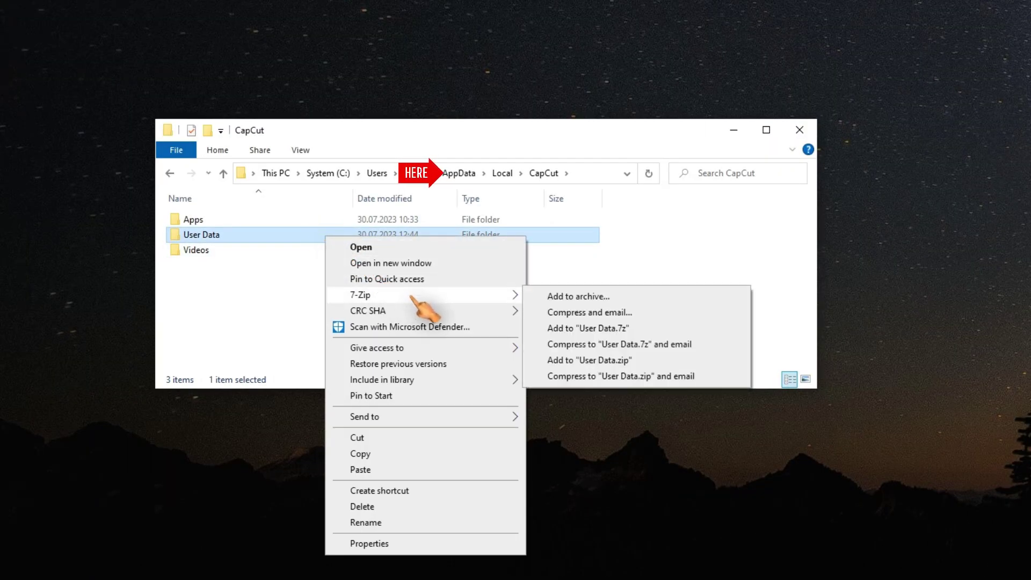
left_click(563, 298)
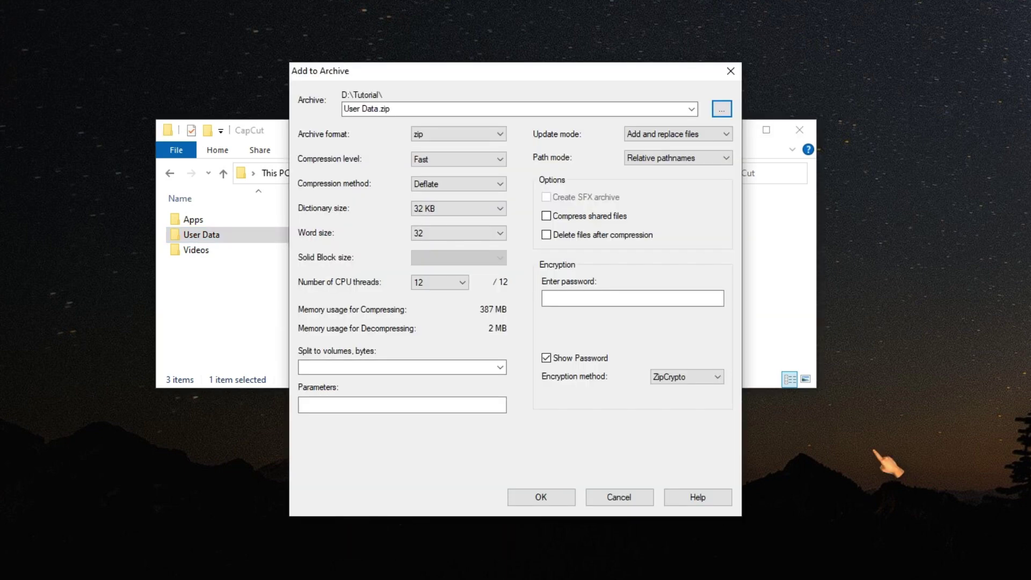
left_click(478, 160)
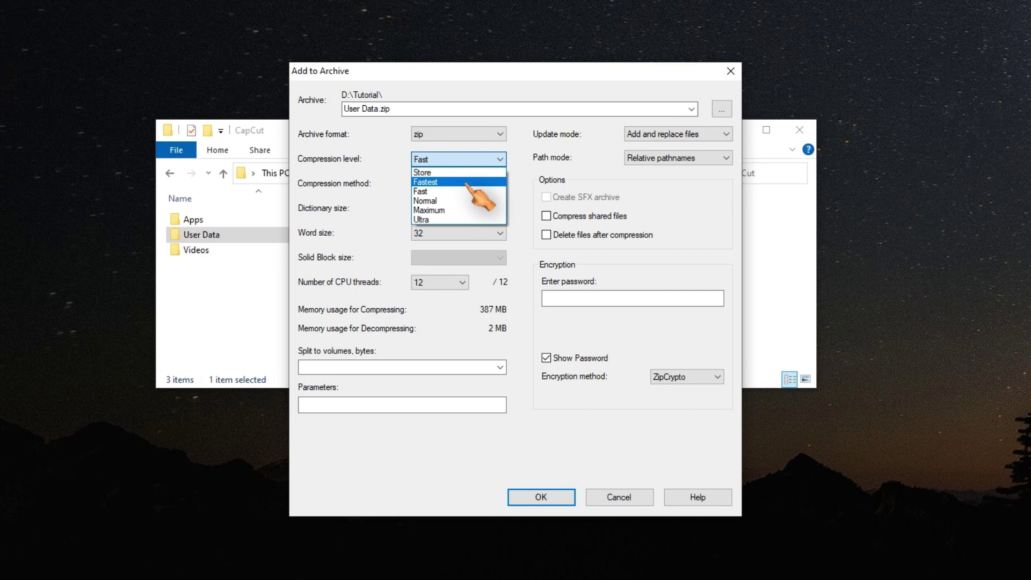
left_click(466, 172)
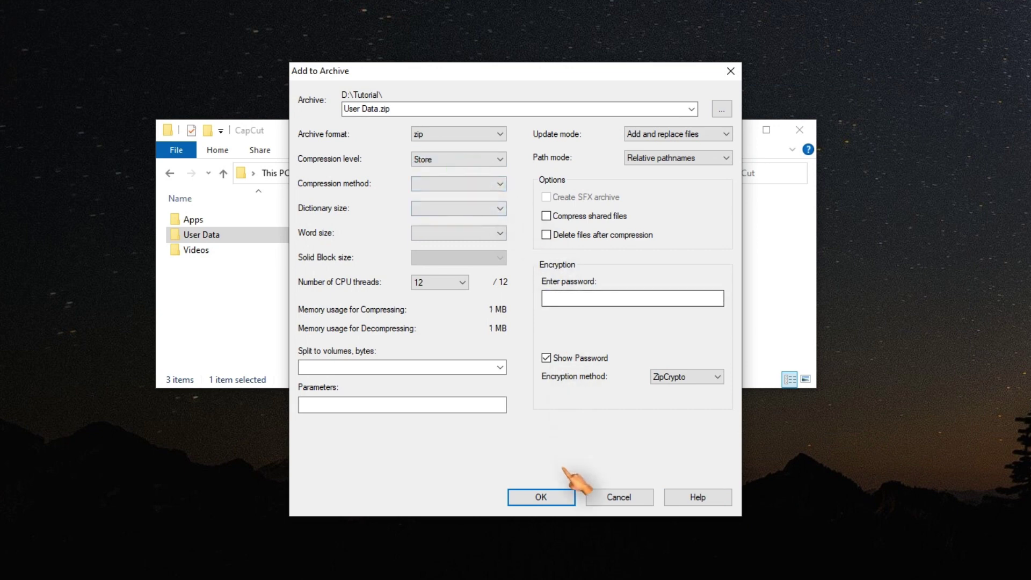
left_click(568, 497)
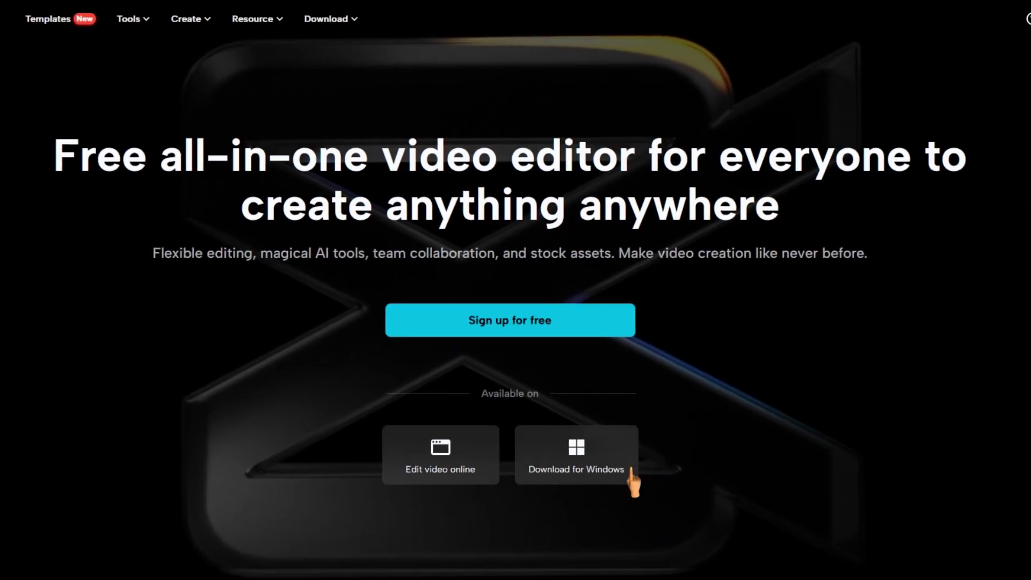
Download and run the CapCut installer for Windows, then close the setup window
left_click(632, 469)
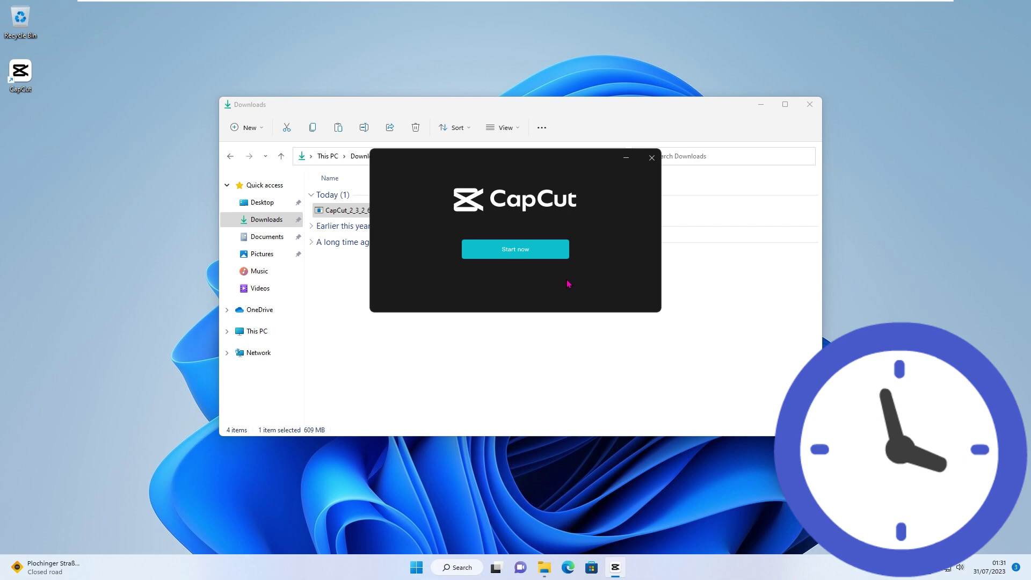
left_click(651, 159)
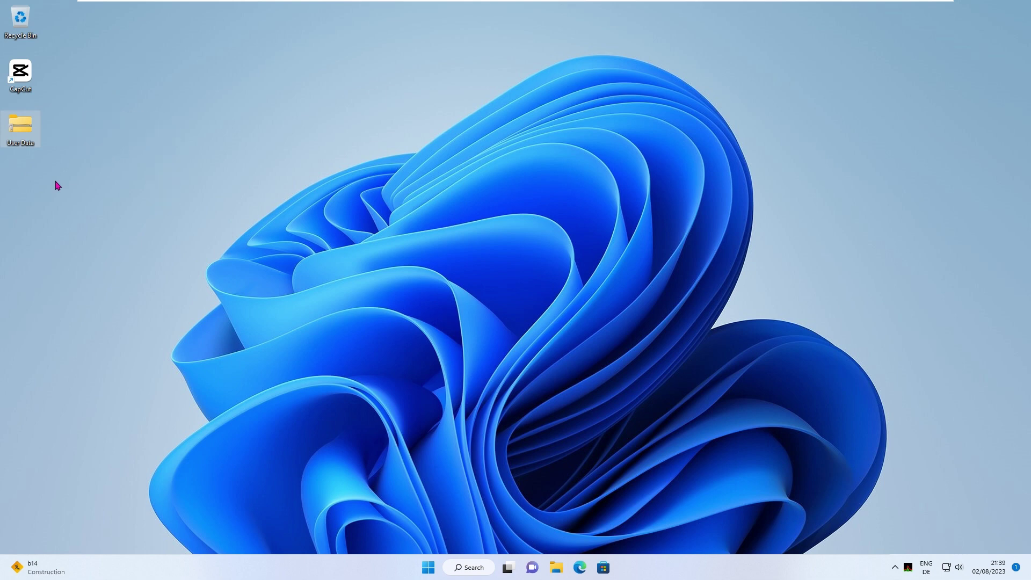
Extract the User Data zip to a desktop User Data folder, showing extraction details
right_click(31, 134)
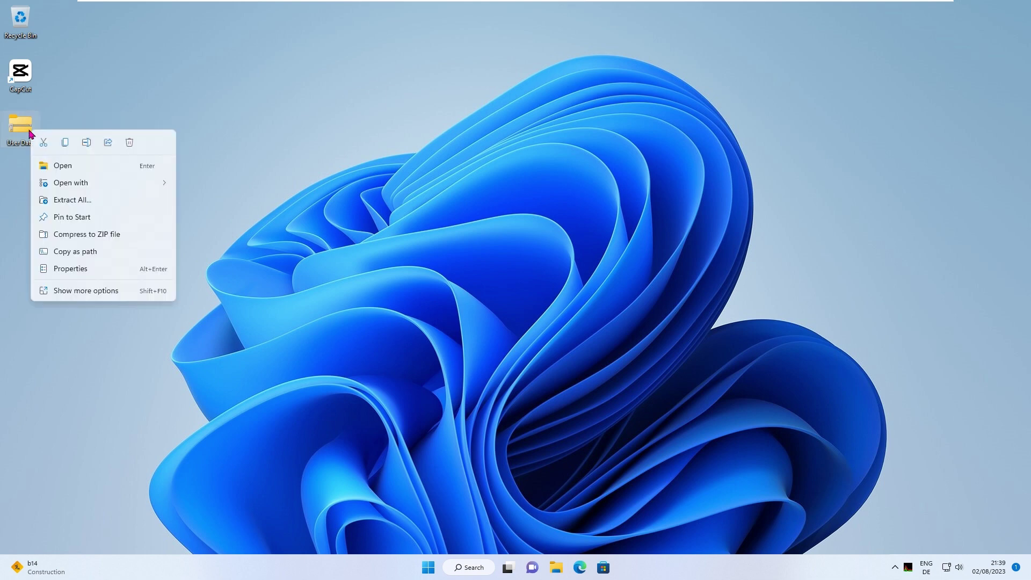
left_click(73, 200)
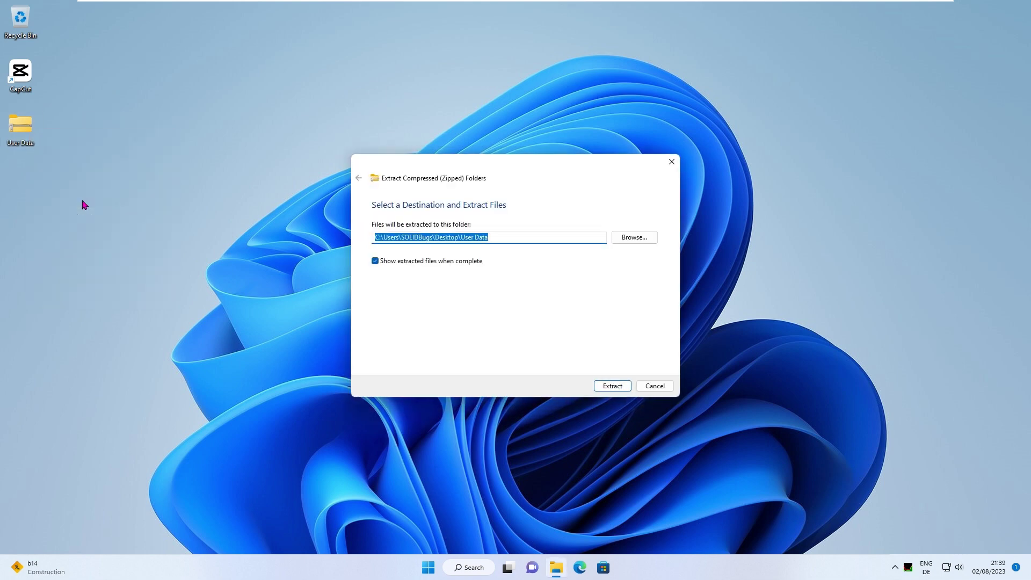
left_click(617, 388)
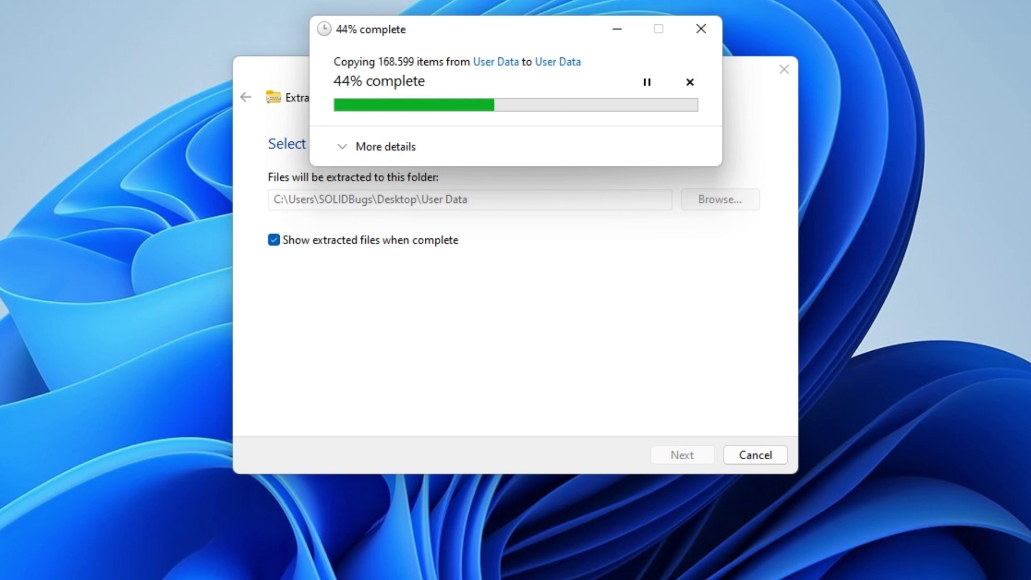
left_click(385, 146)
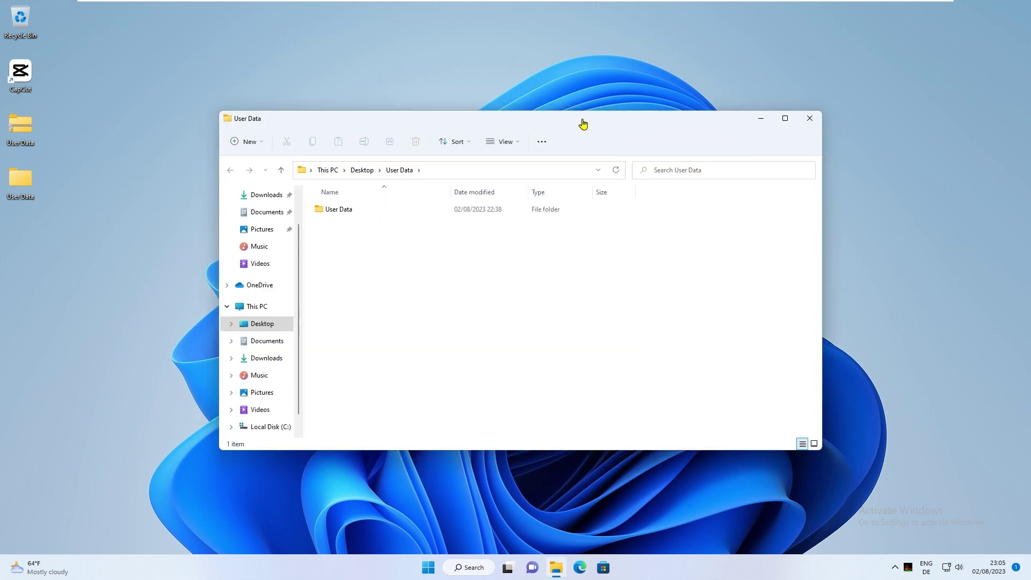
Open the backup's inner User Data folder and the new install's CapCut\User Data folder
left_click_drag(535, 122, 733, 123)
double_click(553, 214)
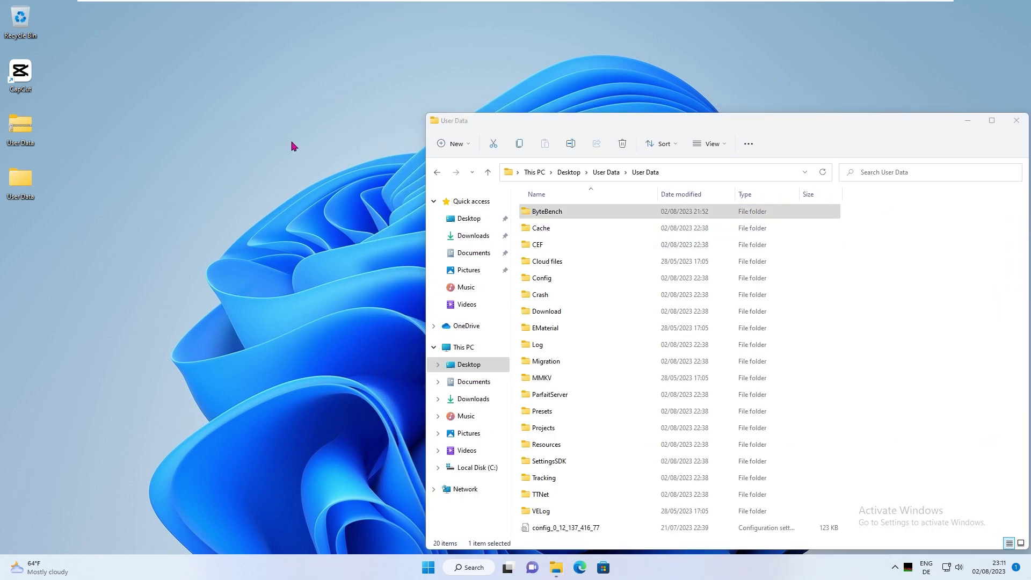
right_click(30, 80)
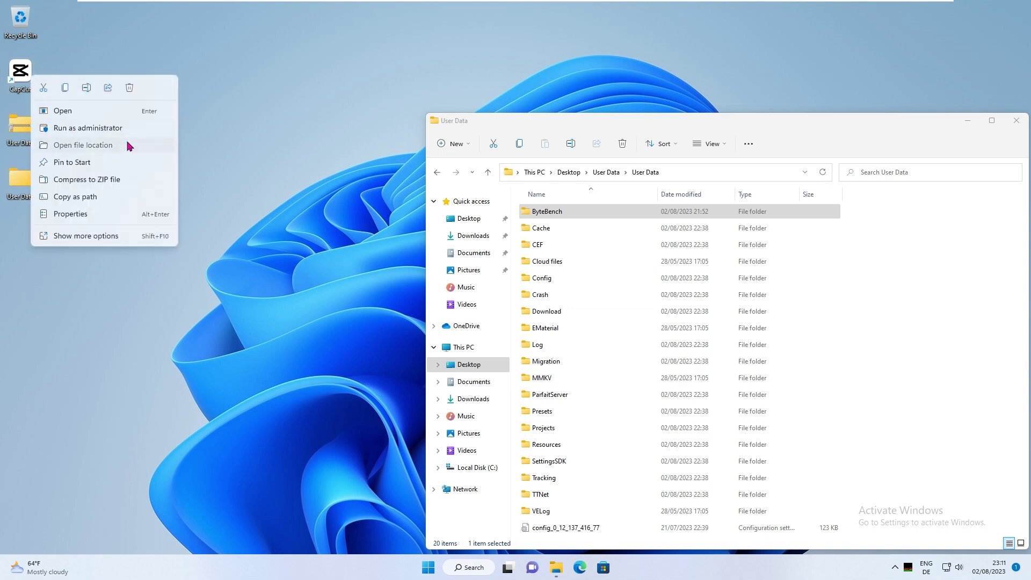
left_click(129, 146)
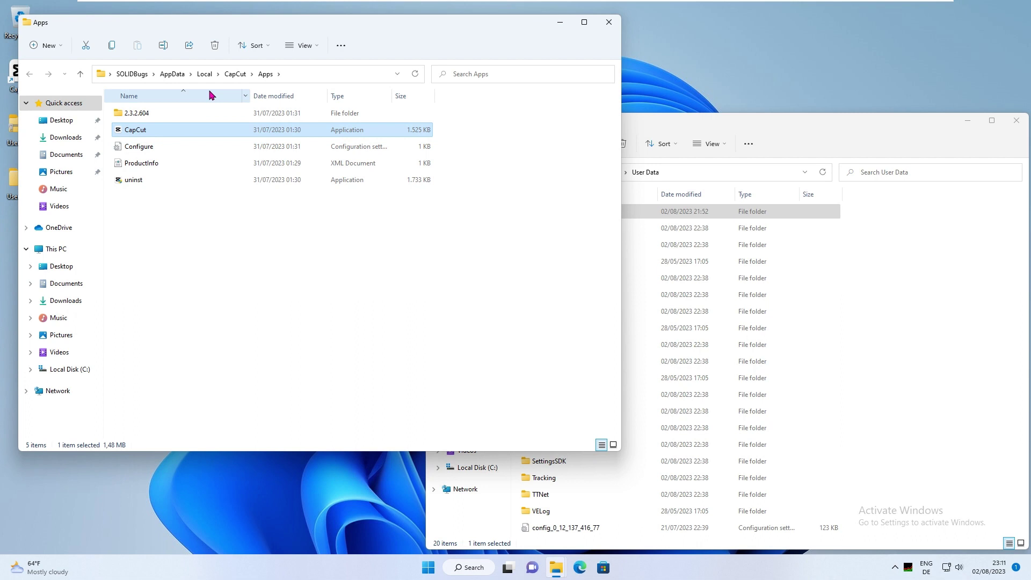
left_click(242, 75)
left_click(150, 134)
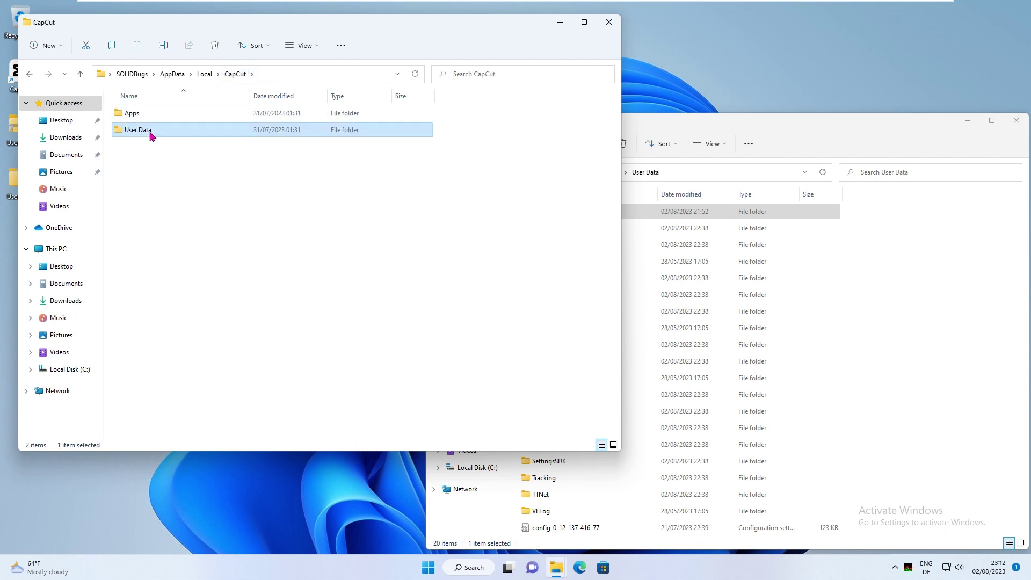
double_click(150, 134)
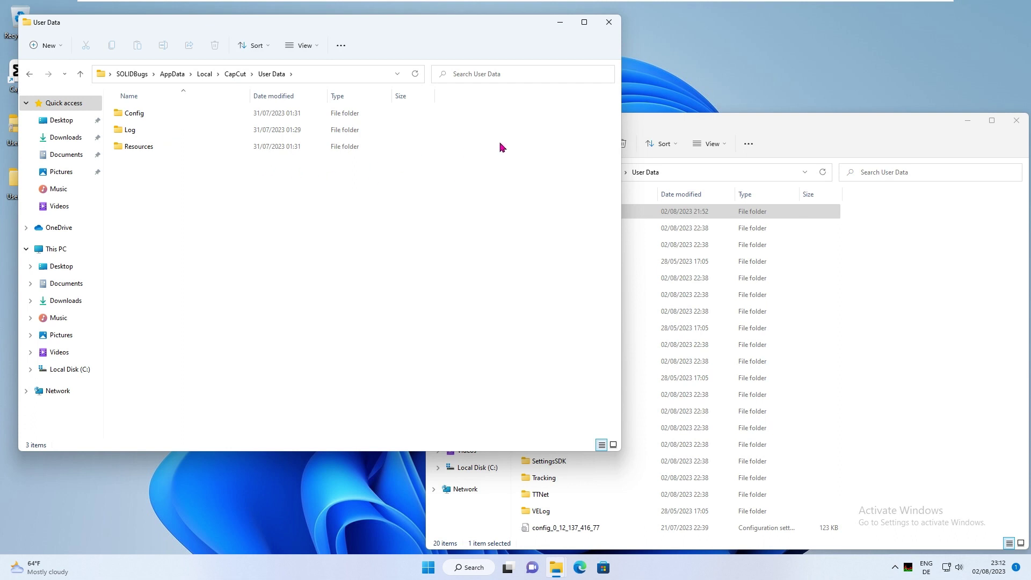
Place the windows side by side and copy the backed-up Cache folder into CapCut's User Data
left_click_drag(621, 110, 481, 109)
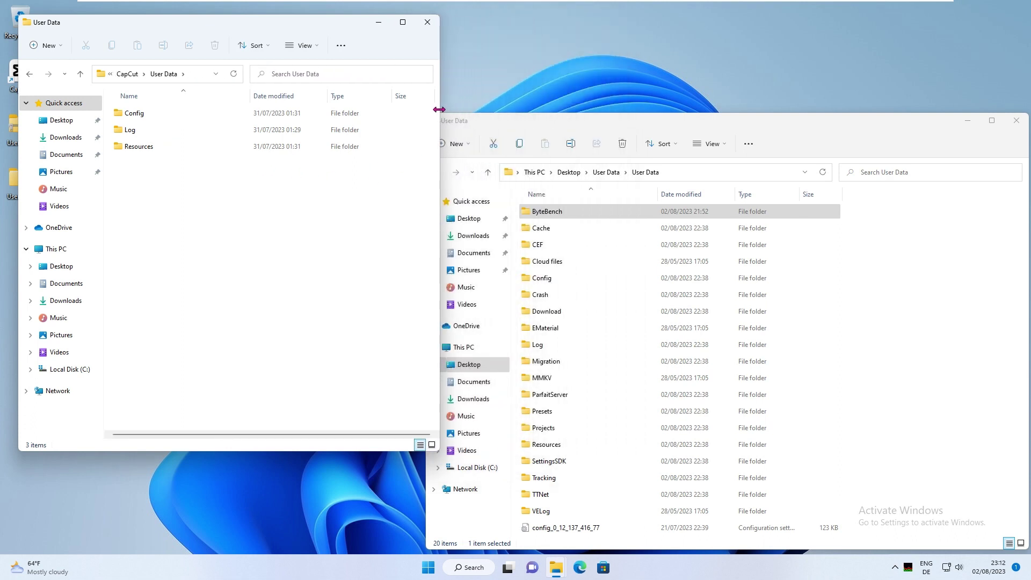
mouse_move(439, 109)
left_mouse_down()
mouse_move(405, 104)
mouse_move(424, 105)
left_mouse_up()
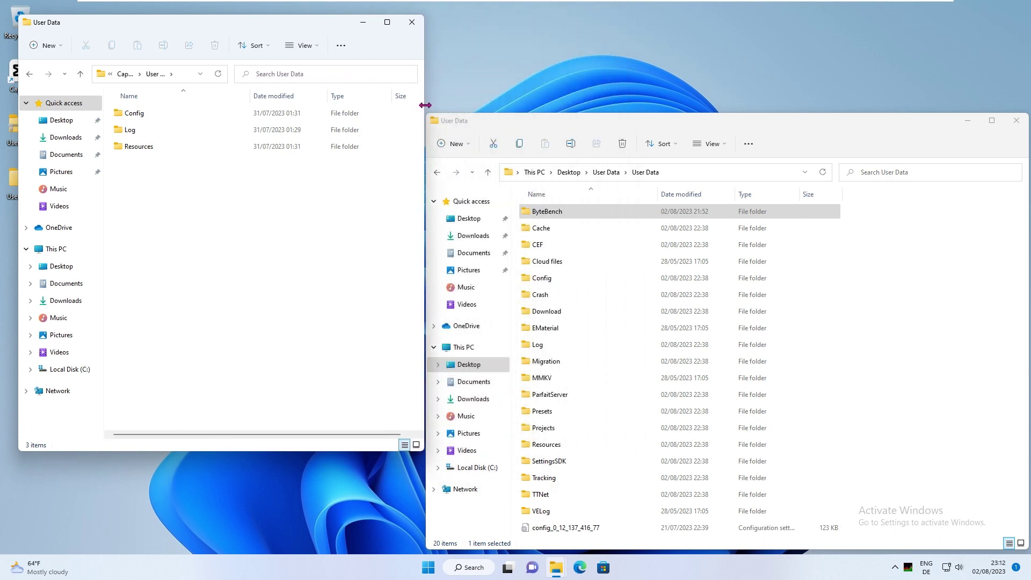
left_click(539, 228)
right_click(538, 231)
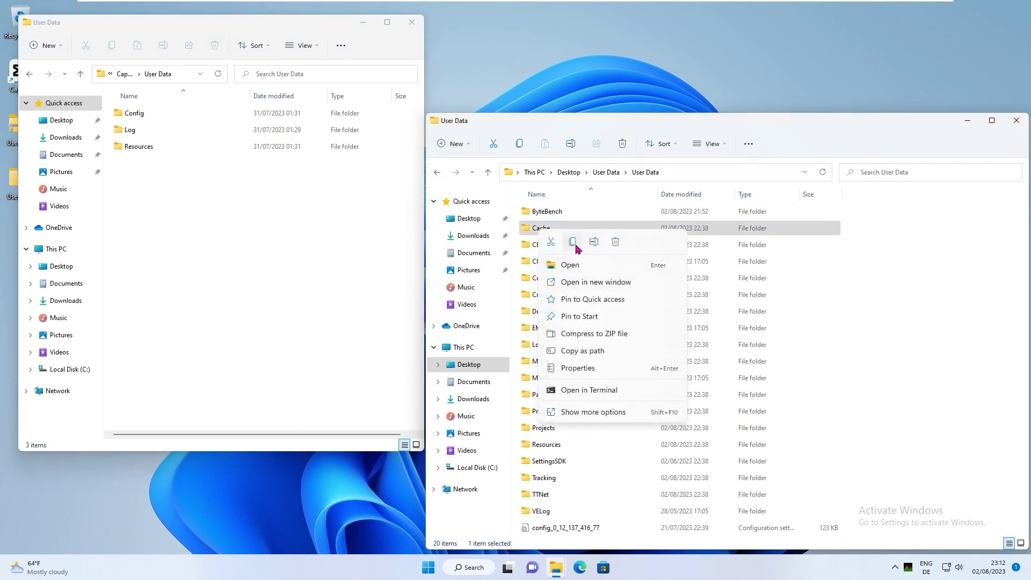
left_click(574, 243)
right_click(308, 242)
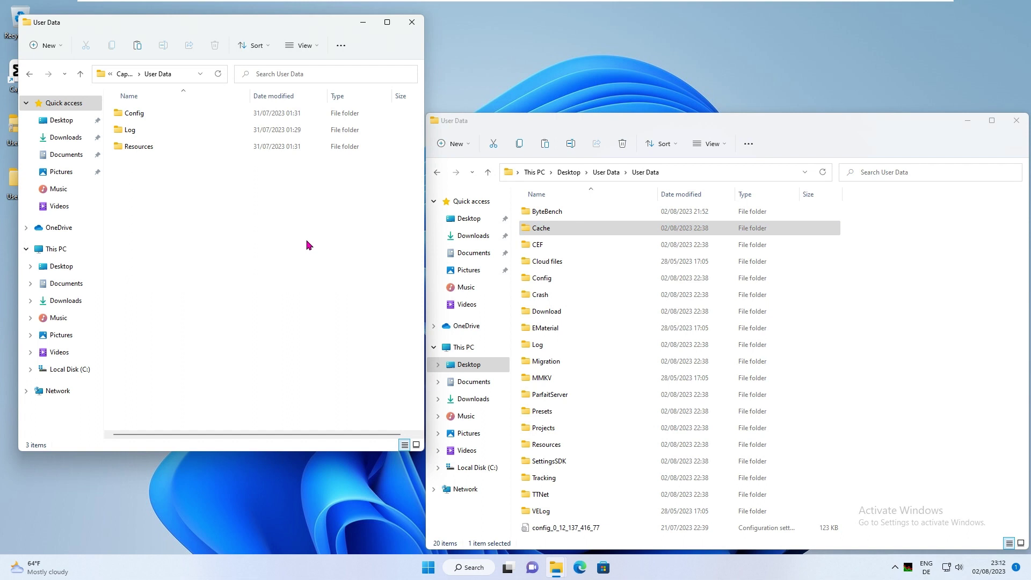
mouse_move(326, 273)
left_click(322, 254)
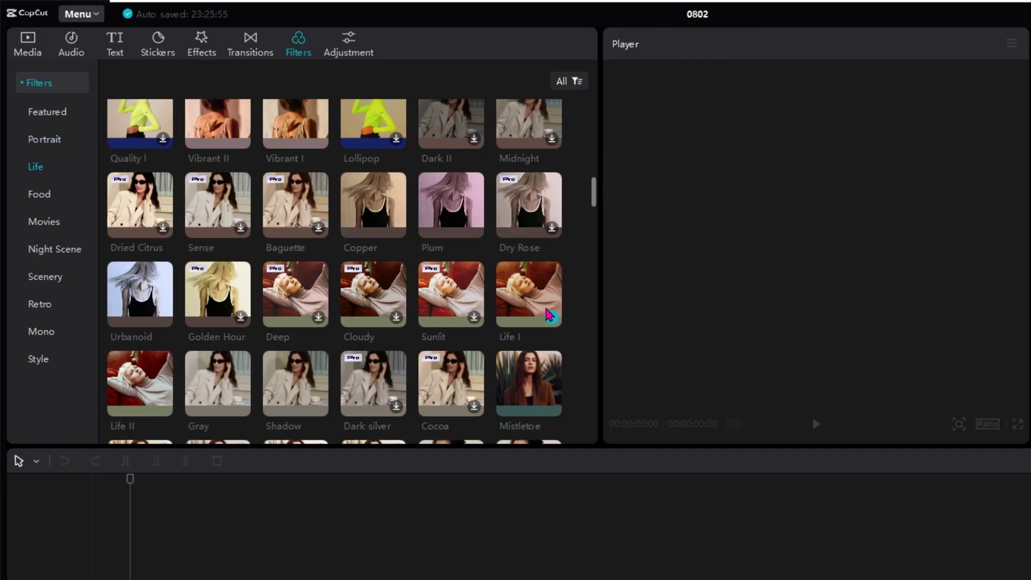
In project 0802, browse the Transitions and Effects libraries, then switch to Stickers
scroll(549, 315, "up", 5)
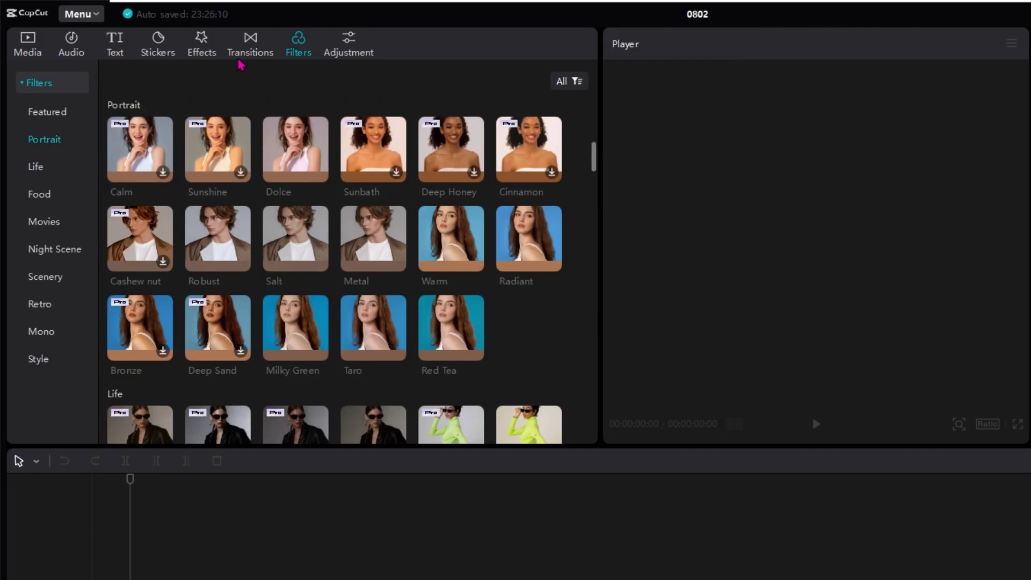
left_click(250, 50)
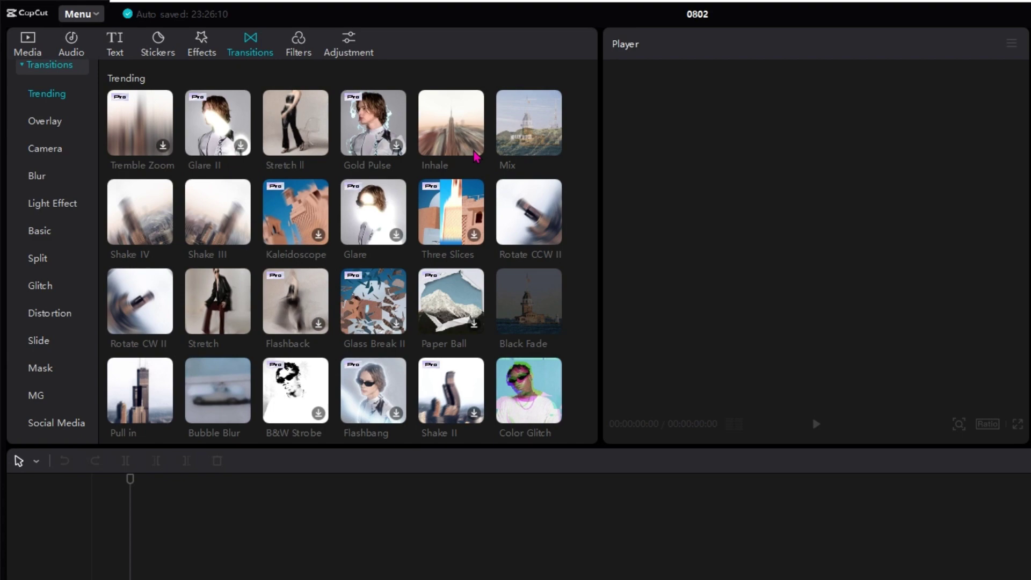
scroll(589, 172, "down", 5)
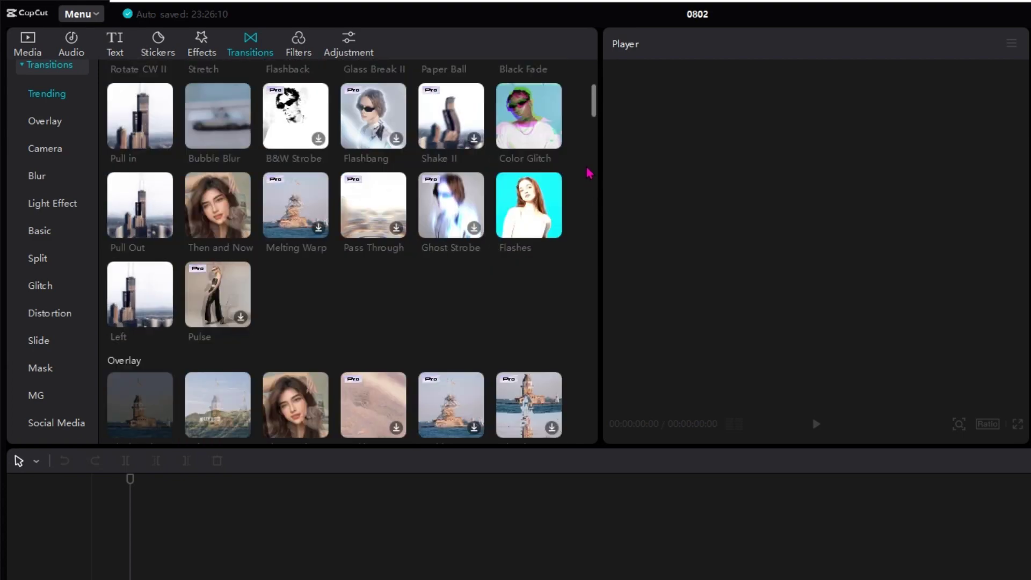
scroll(589, 174, "down", 9)
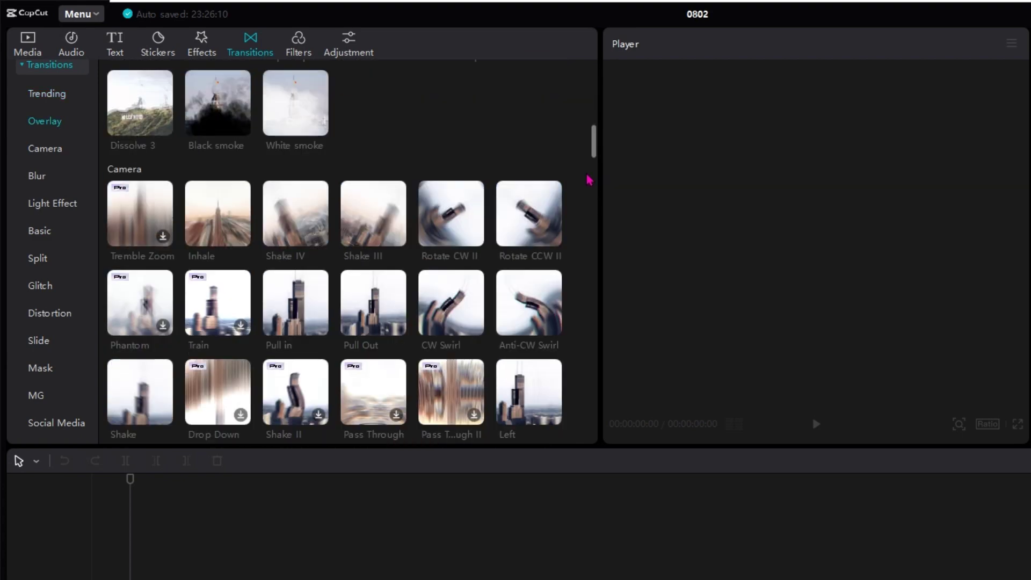
scroll(588, 180, "down", 3)
left_click(202, 43)
scroll(436, 293, "down", 6)
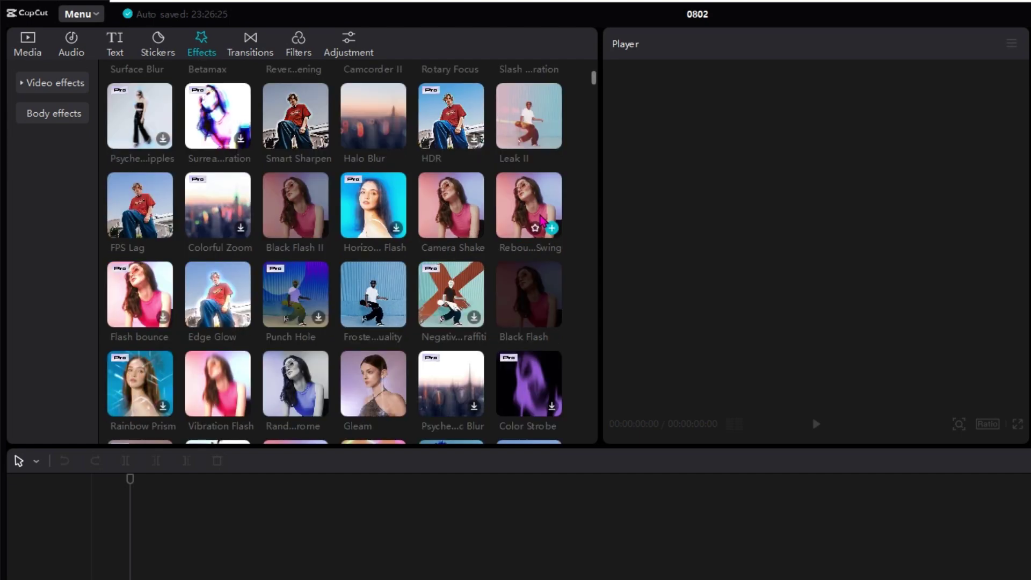
left_click(158, 43)
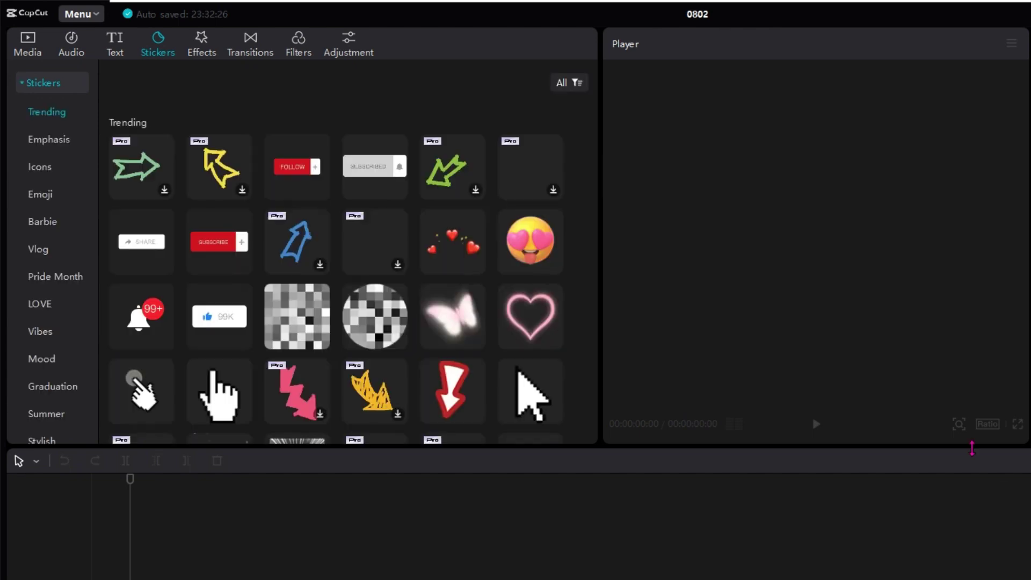
Drag an arrow sticker from the Emphasis collection onto project 0802's timeline
scroll(591, 320, "down", 10)
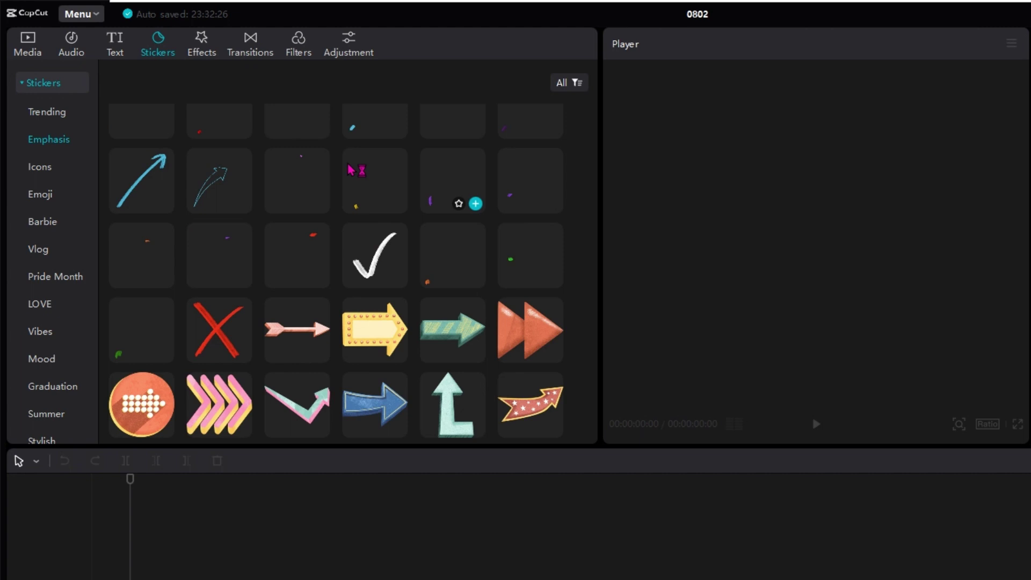
left_click_drag(316, 353, 456, 568)
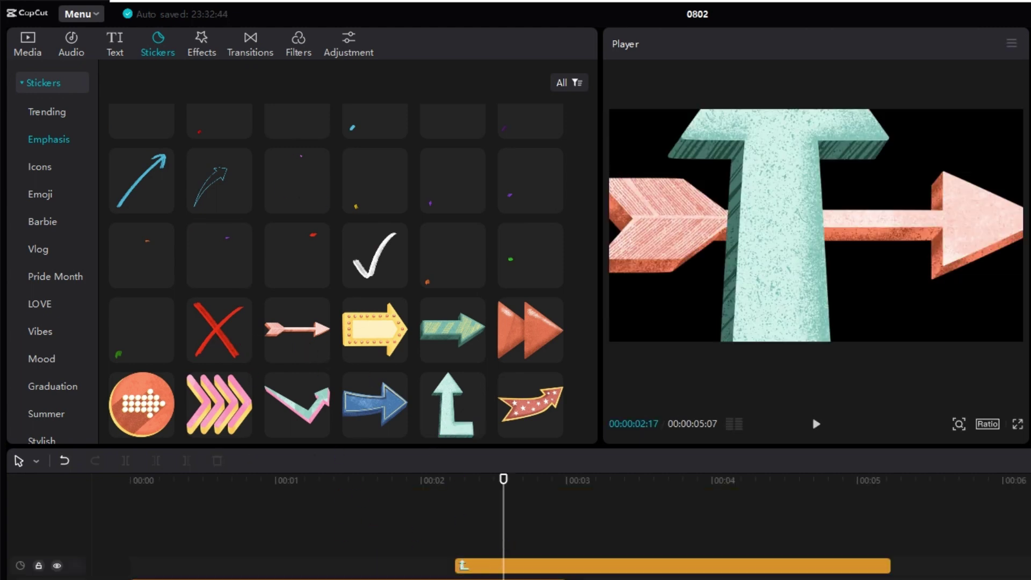